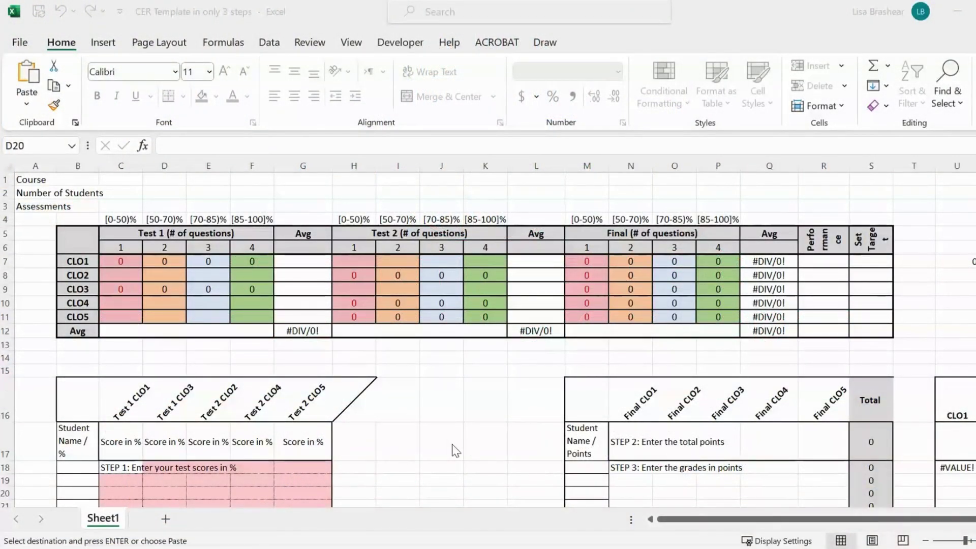
- Paste the six students' Test 1 and Test 2 percentage scores into C18:G23
scroll(456, 451, "down", 4)
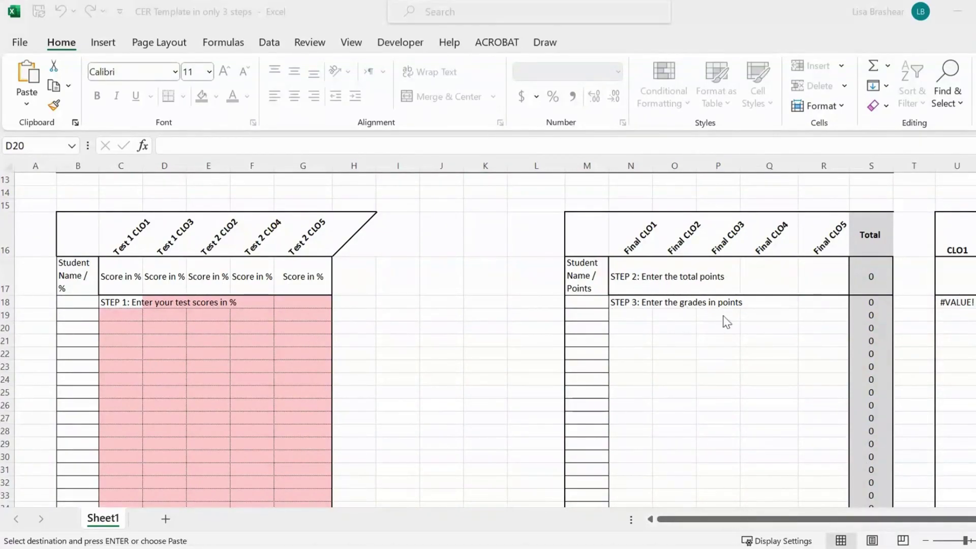
scroll(642, 344, "up", 3)
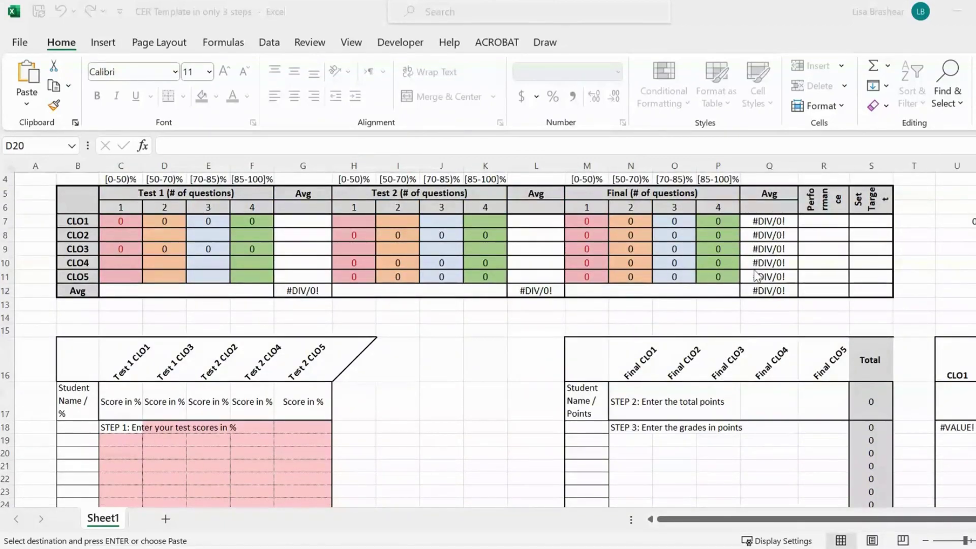
left_click(119, 427)
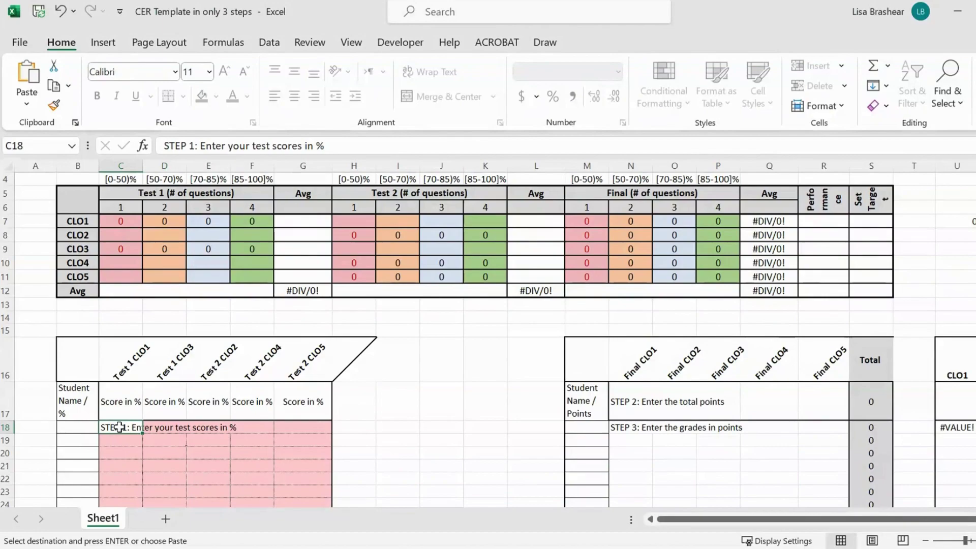
key("ctrl+v")
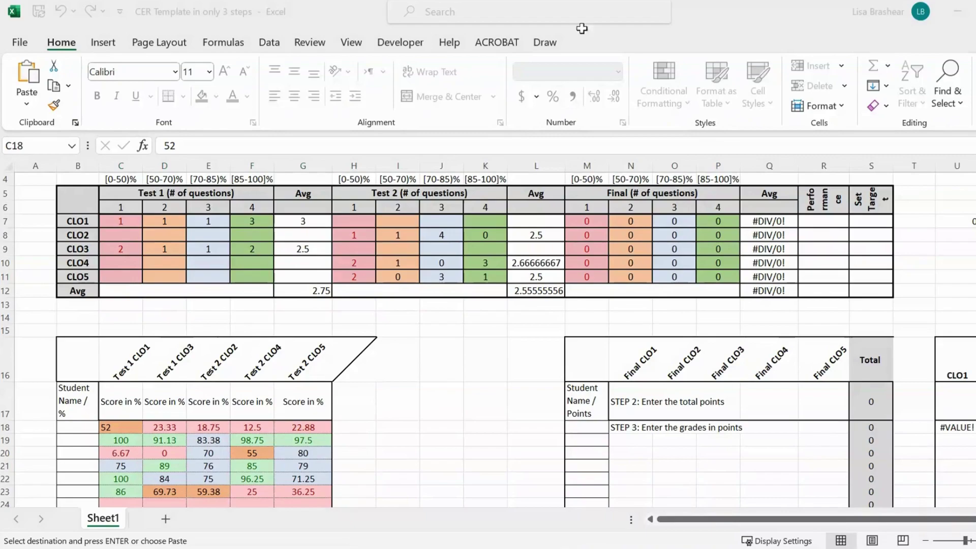
- Paste the six students' final exam grades in points starting at N18
left_click(632, 430)
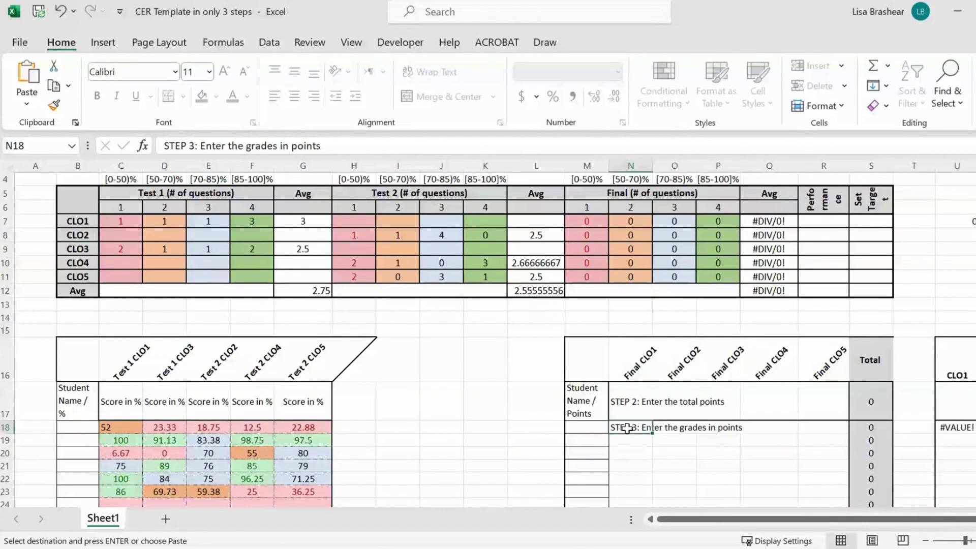
key("ctrl+v")
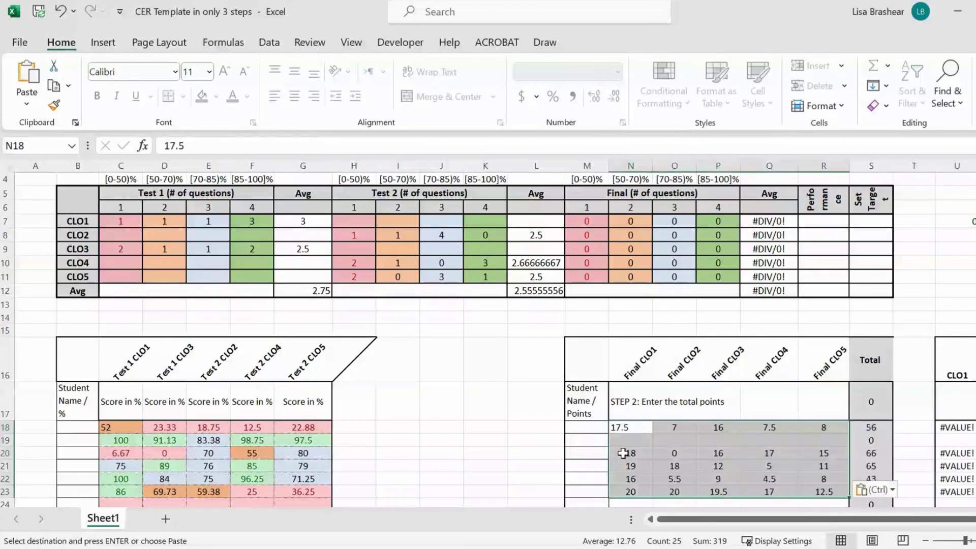
left_click(583, 441)
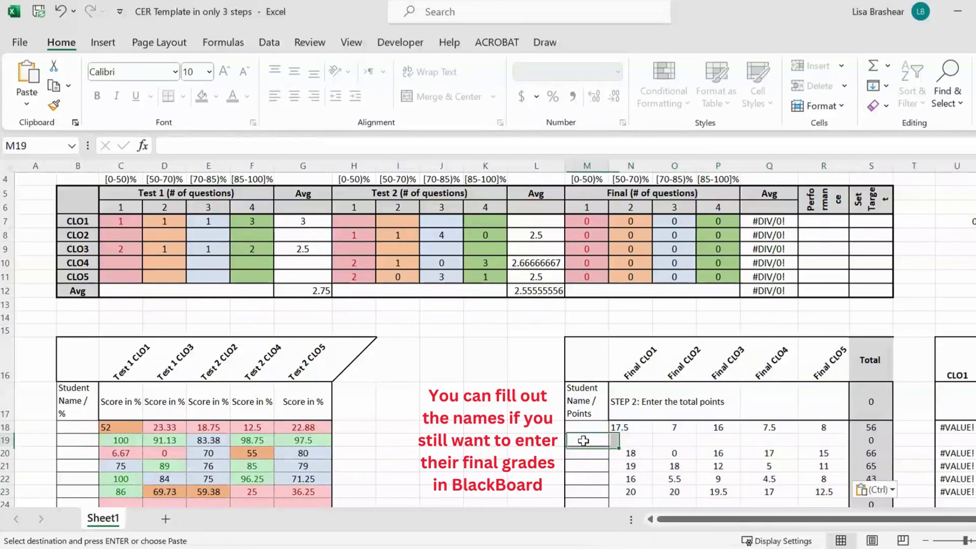
- Set the Final CLO1 through CLO5 totals in N17:R17 to 20 points each
left_click(627, 404)
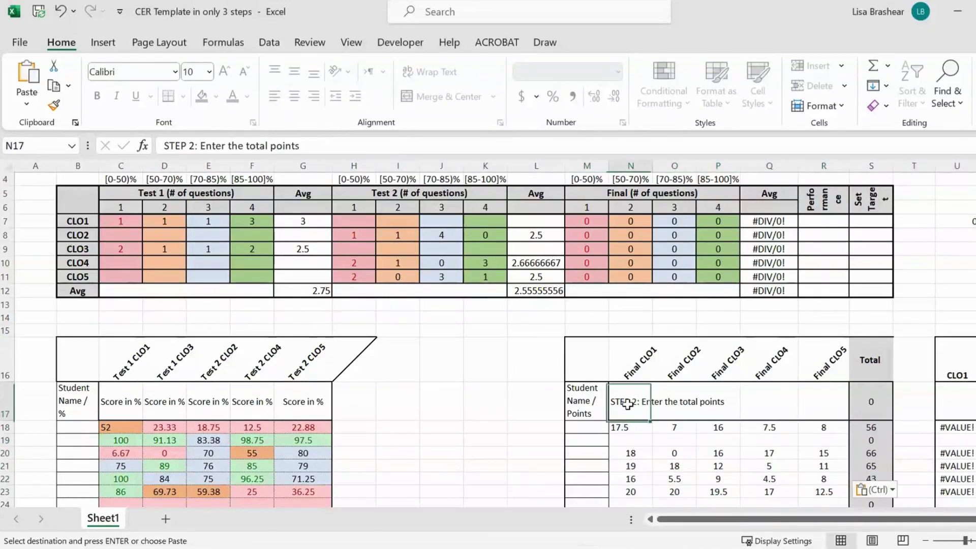
type("20")
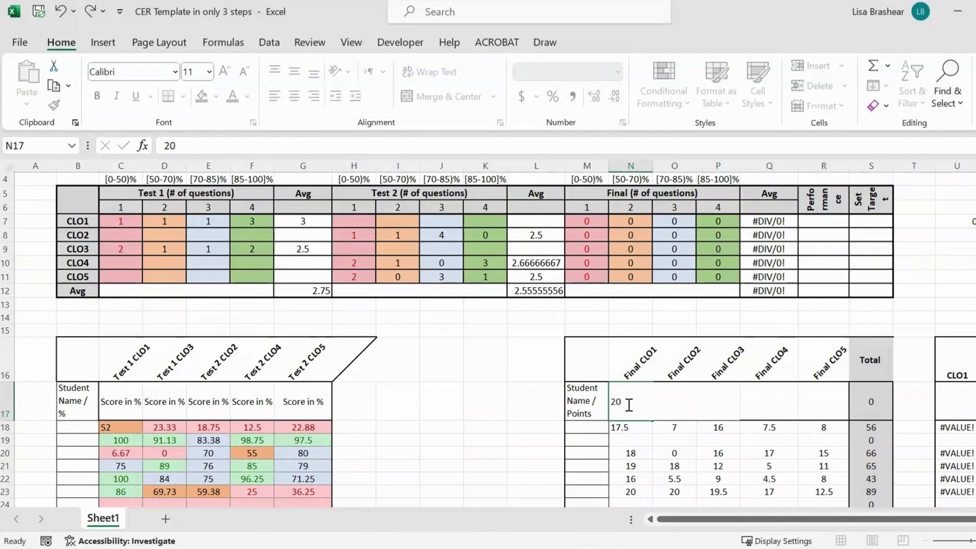
key("Tab")
type("20")
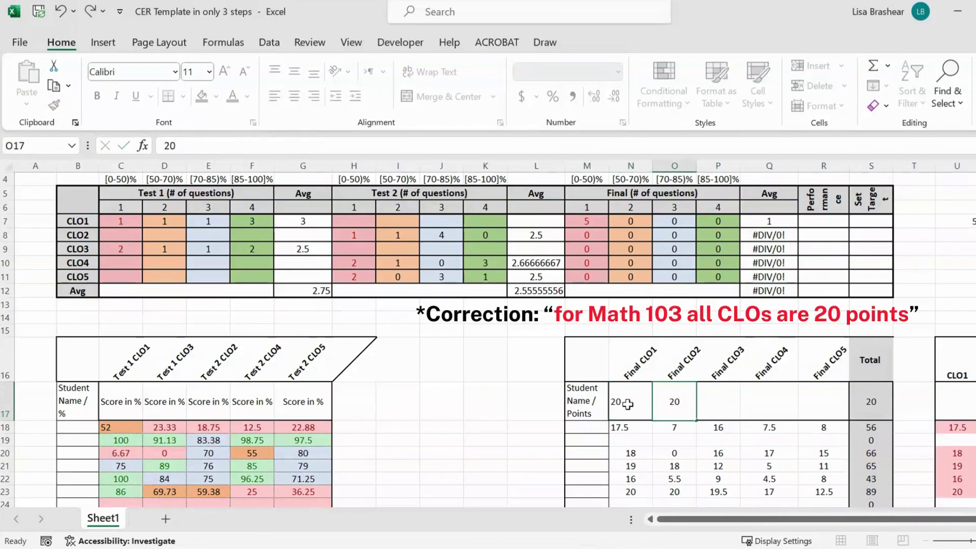
key("Tab")
type("20")
key("Tab")
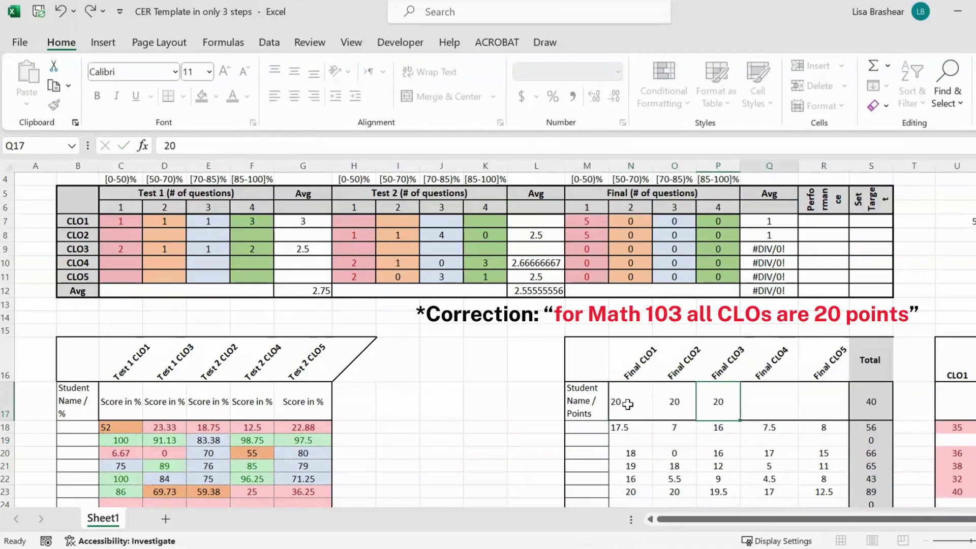
type("20")
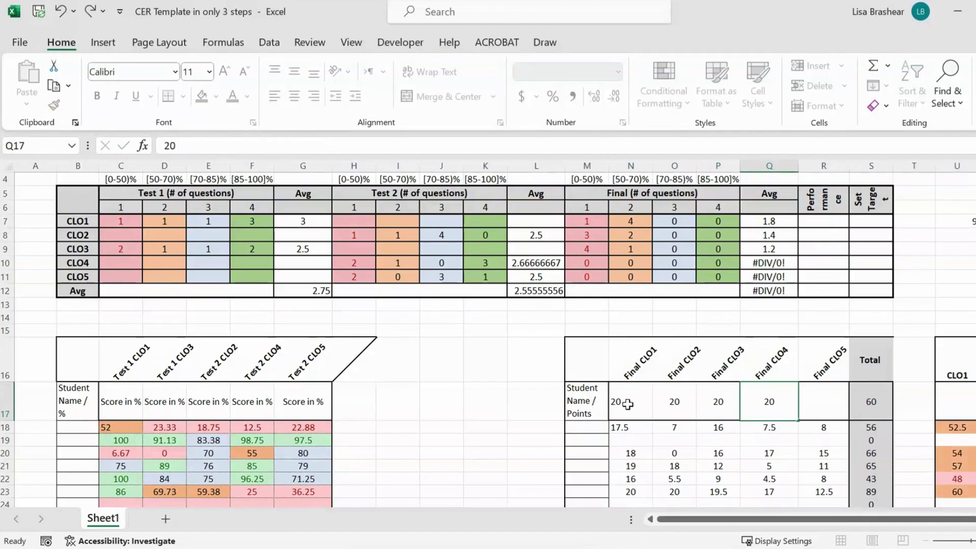
key("Tab")
type("20")
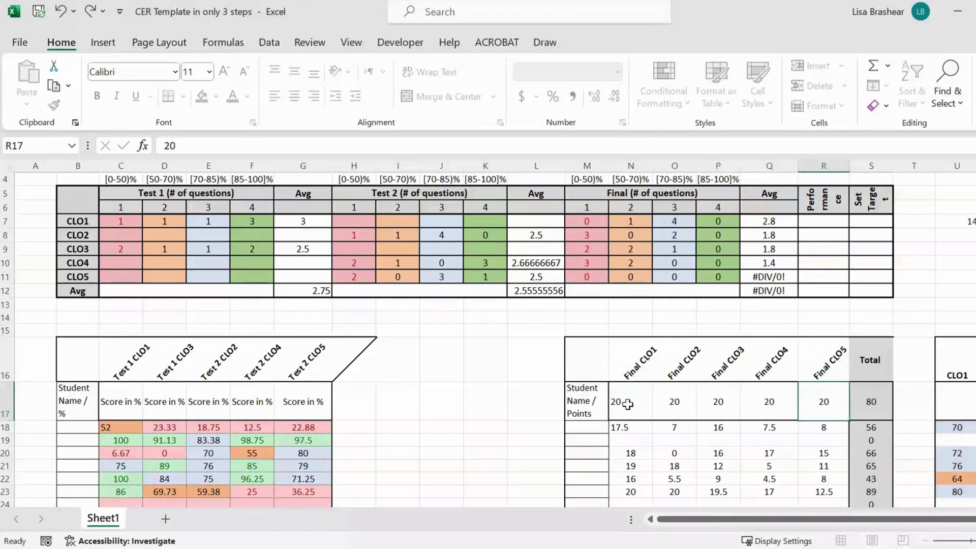
key("Return")
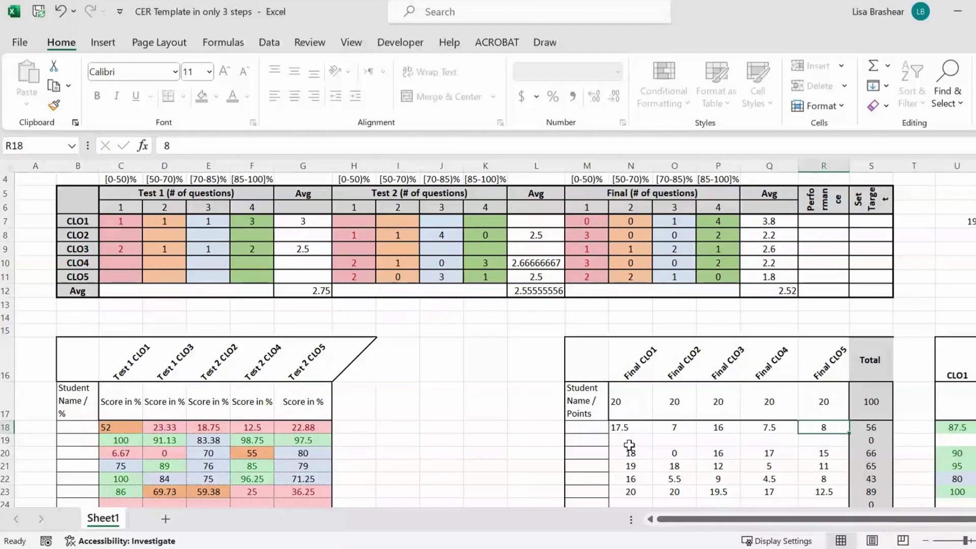
left_click_drag(628, 440, 803, 440)
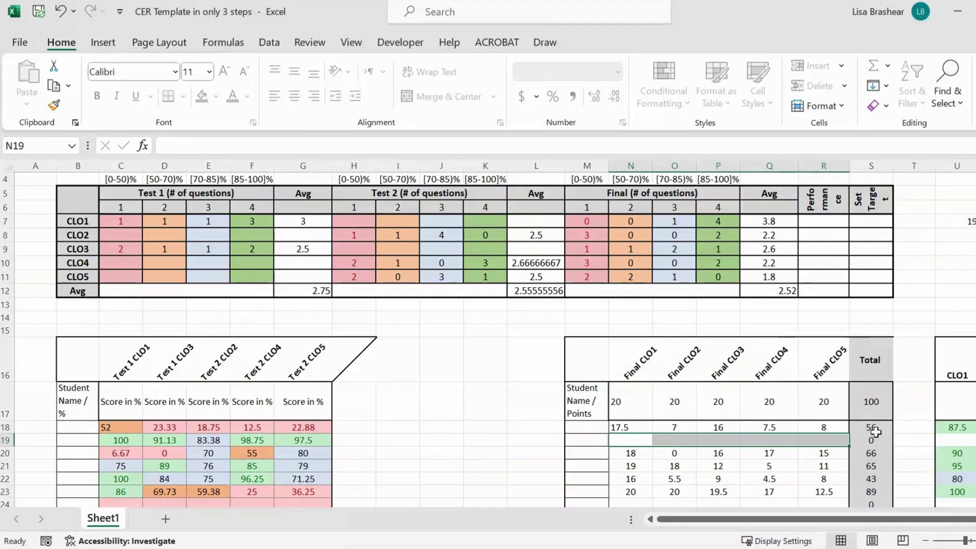
scroll(875, 432, "right", 1)
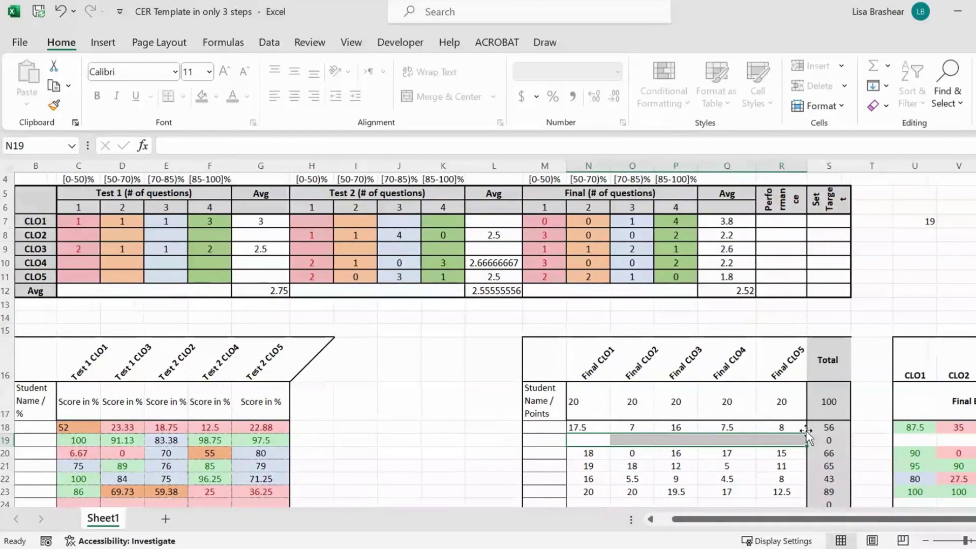
scroll(806, 435, "right", 4)
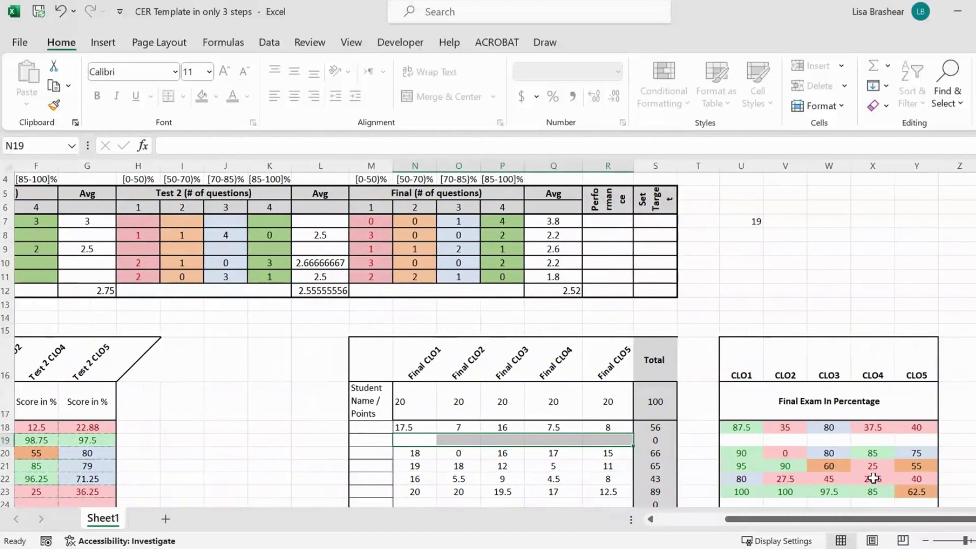
scroll(873, 478, "left", 2)
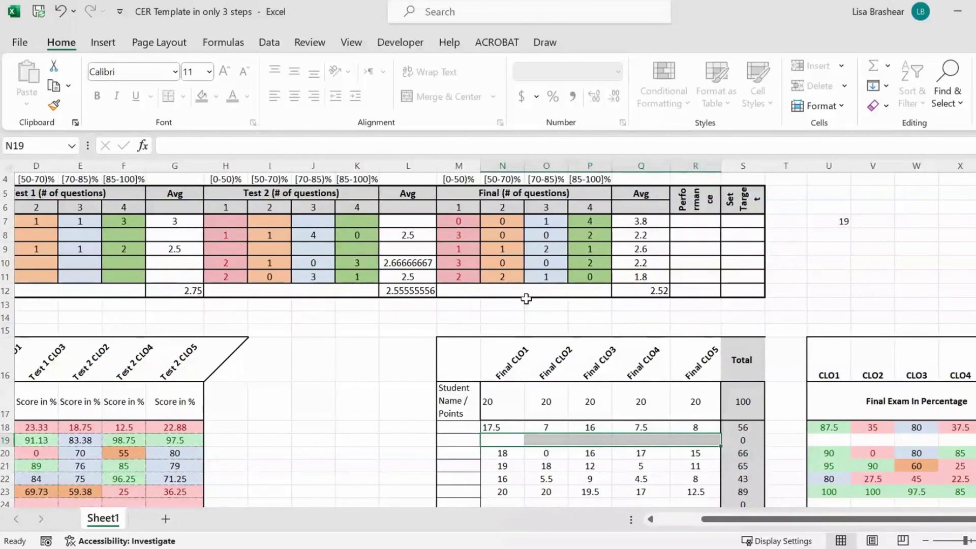
scroll(496, 263, "left", 3)
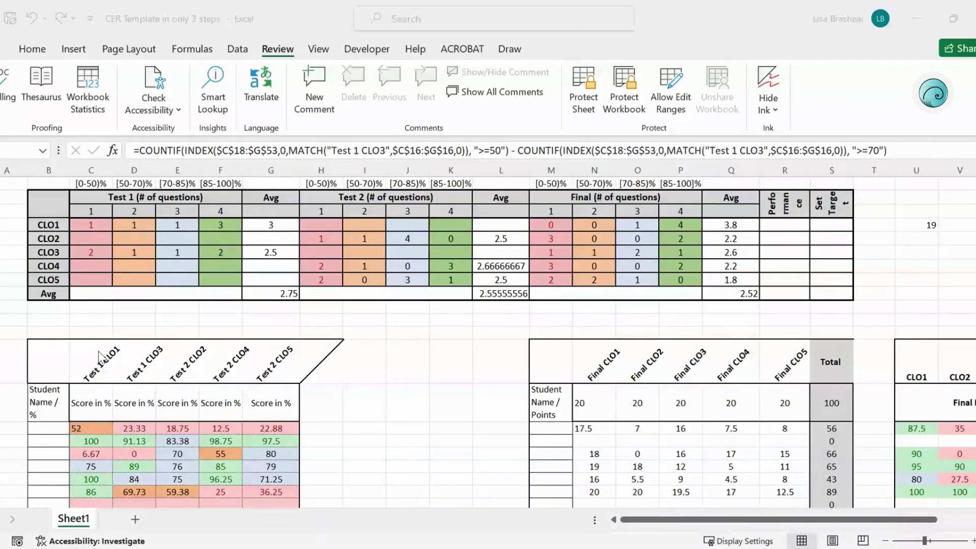
left_click(98, 379)
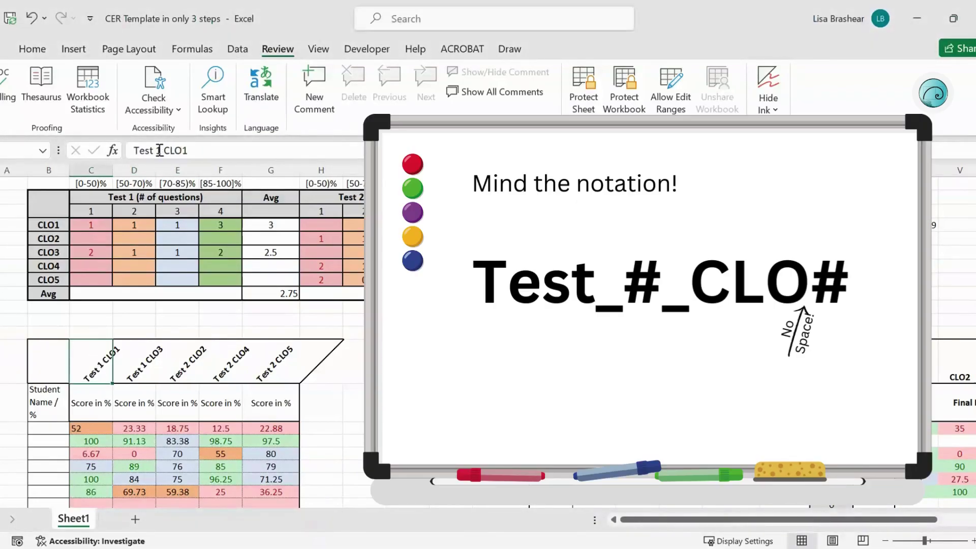
left_click_drag(153, 151, 162, 150)
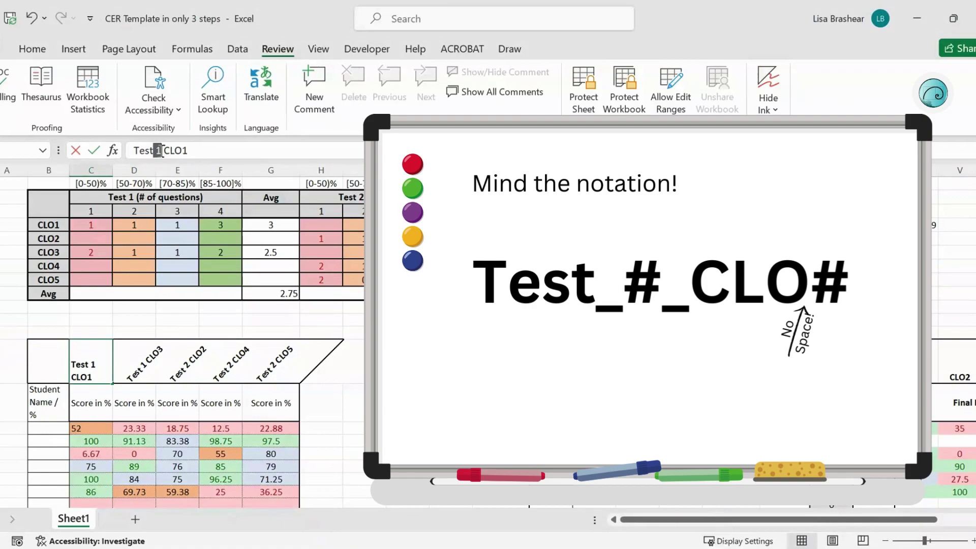
left_click(156, 151)
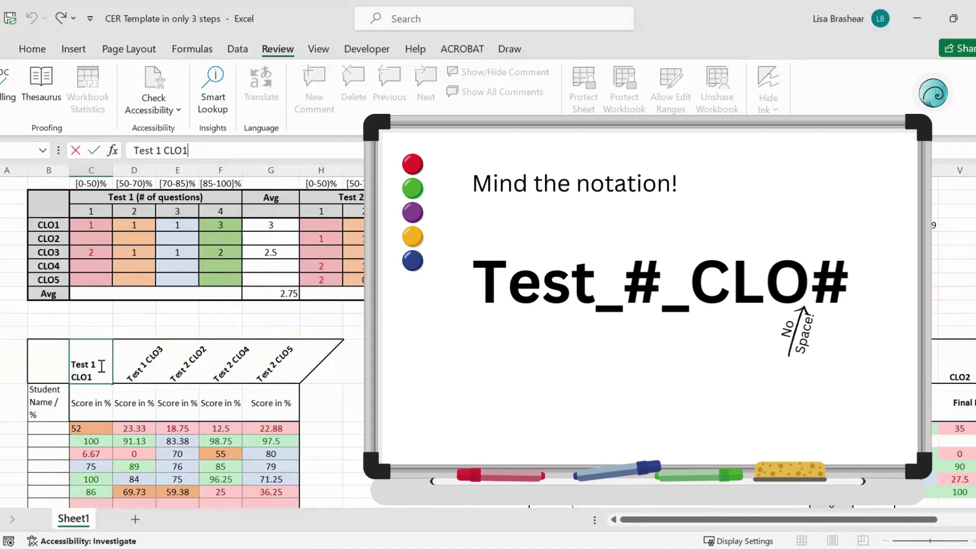
key("Return")
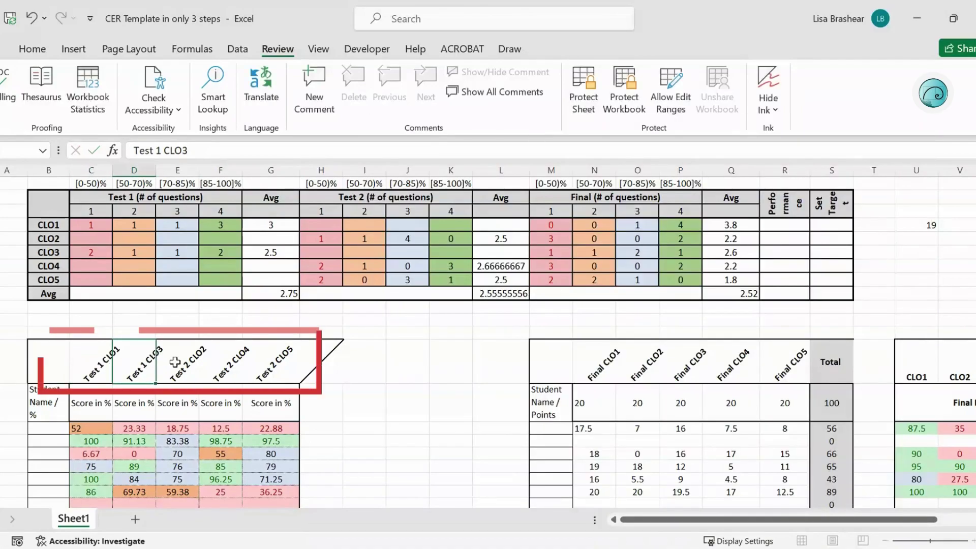
left_click(174, 362)
left_click(220, 363)
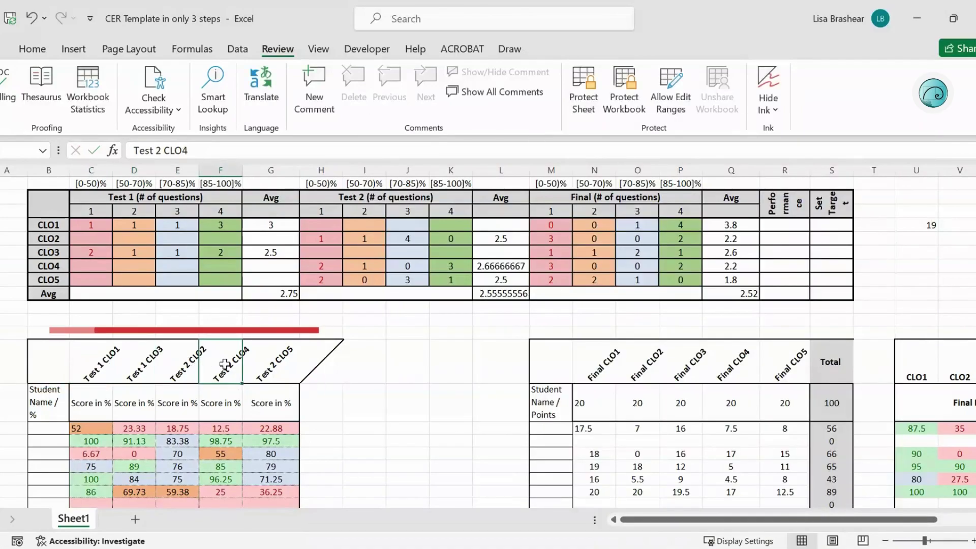
left_click(275, 366)
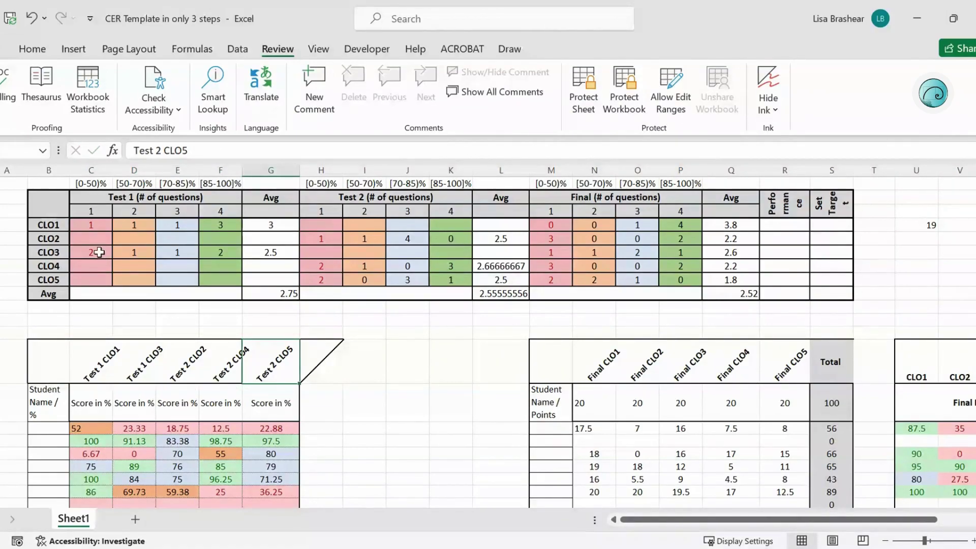
left_click(99, 252)
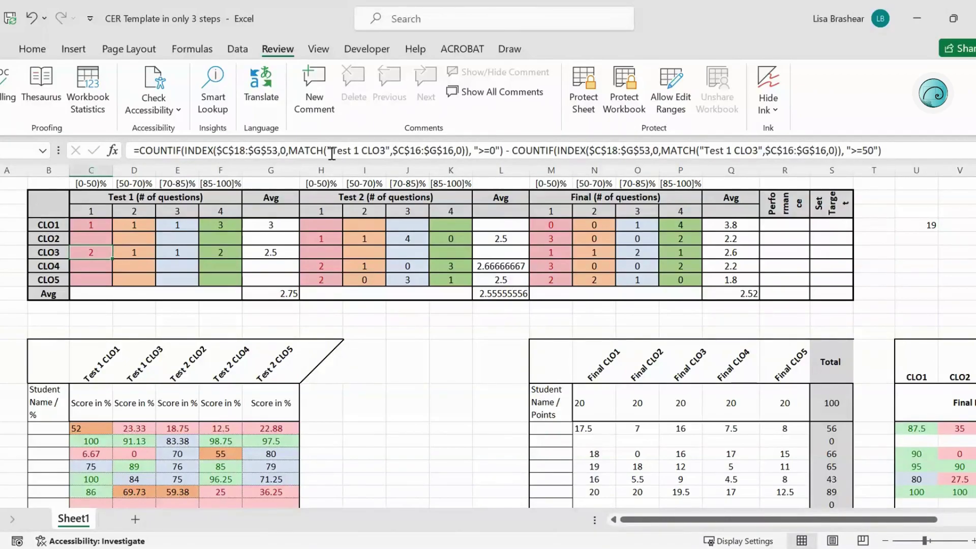
left_click_drag(331, 152, 390, 153)
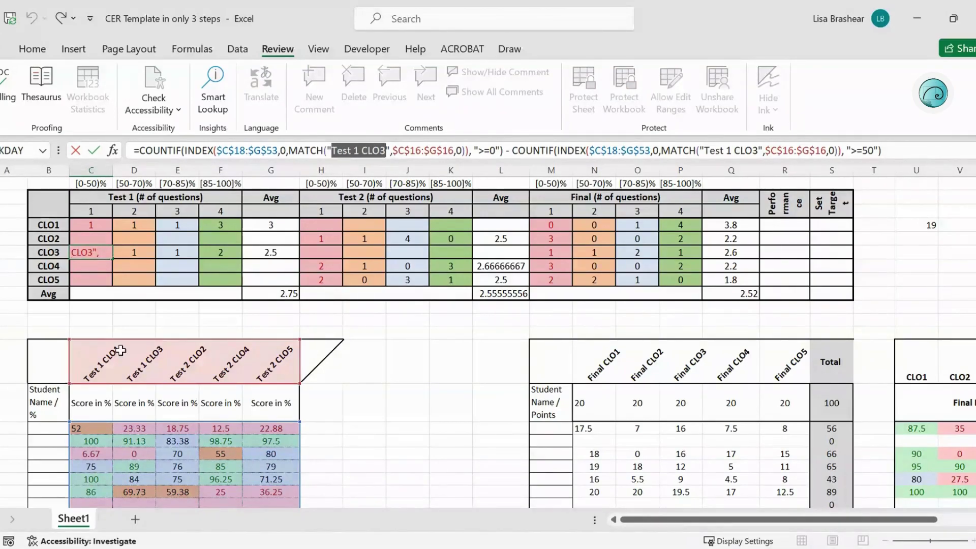
scroll(173, 345, "down", 2)
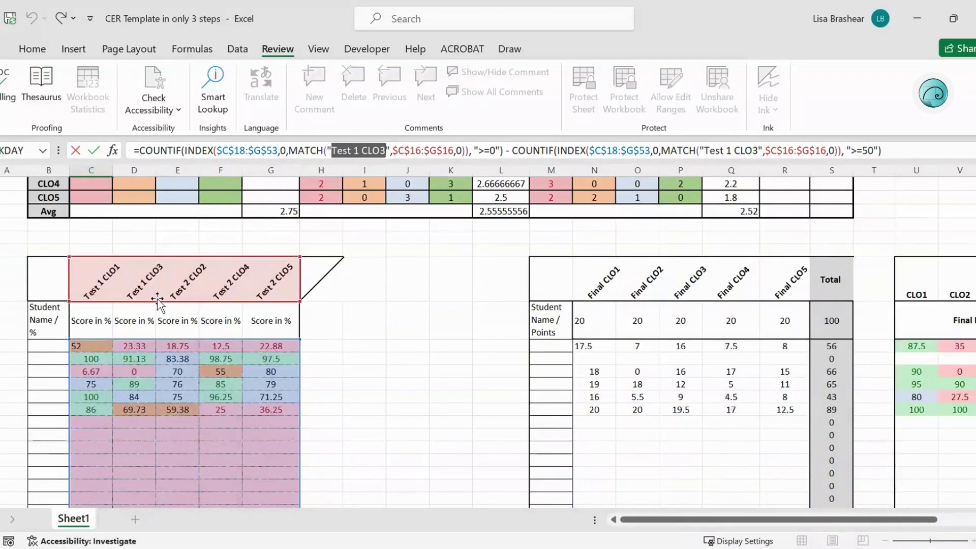
scroll(173, 345, "down", 8)
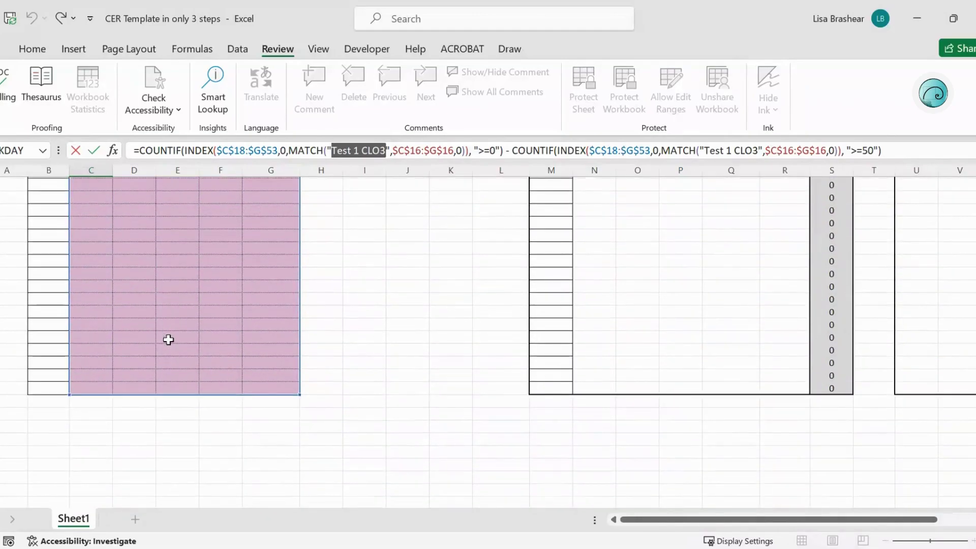
scroll(168, 339, "up", 6)
scroll(168, 340, "up", 7)
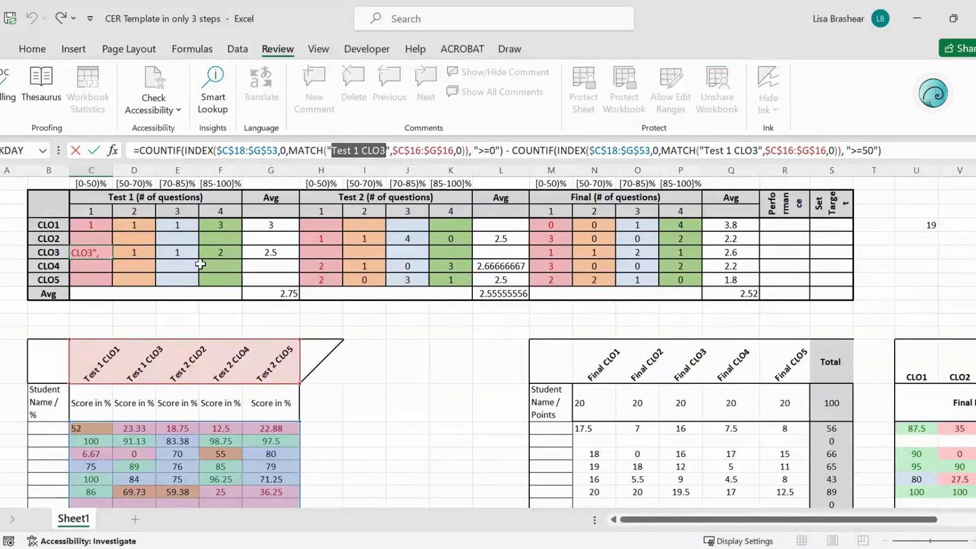
left_click(187, 251)
left_click(218, 249)
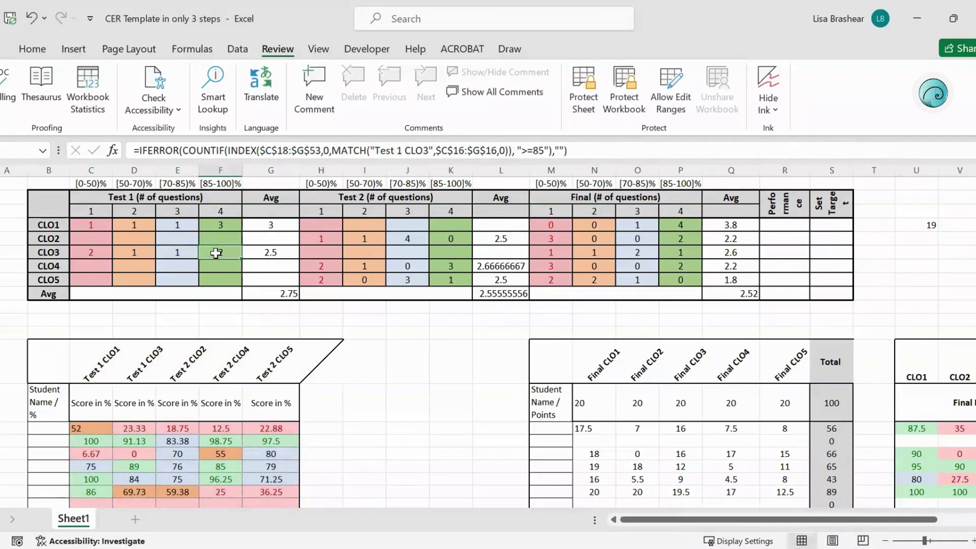
left_click(183, 238)
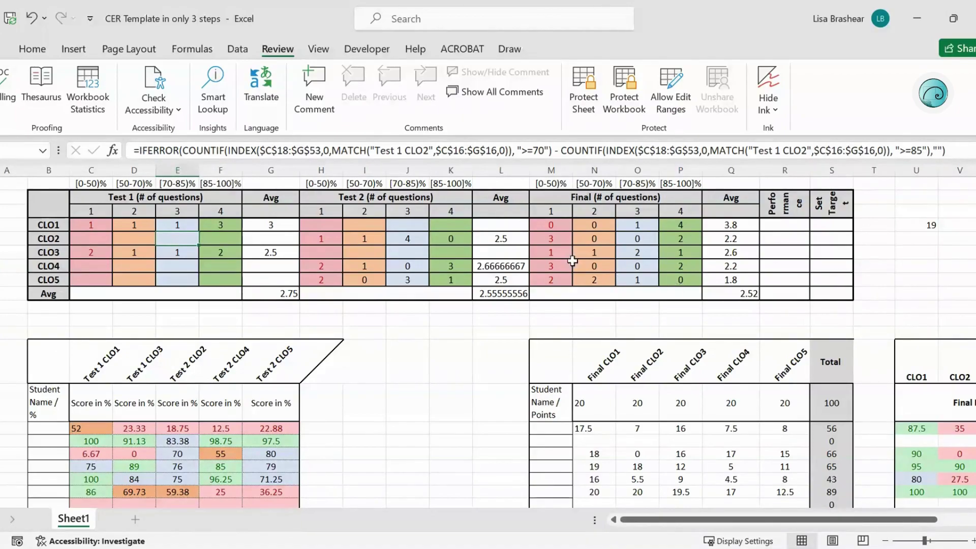
left_click(290, 226)
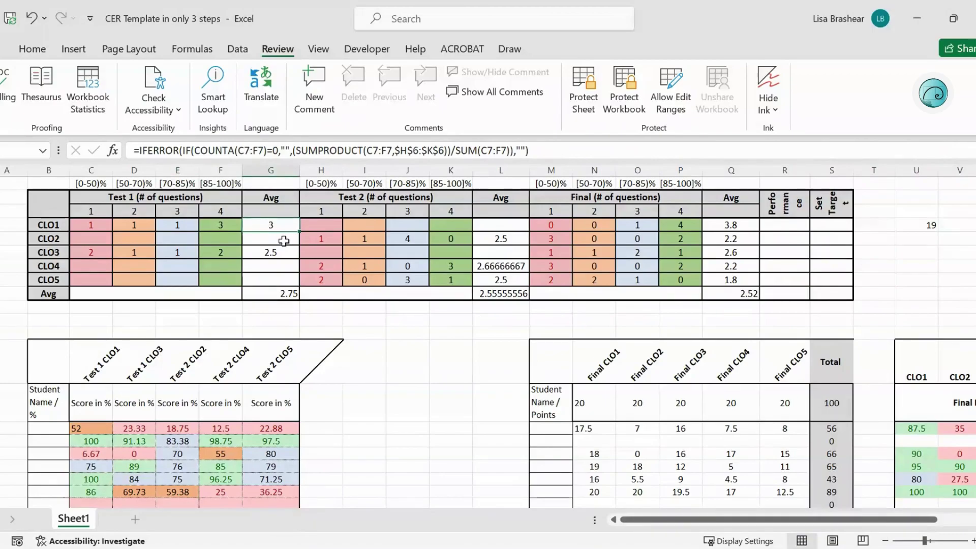
left_click(284, 241)
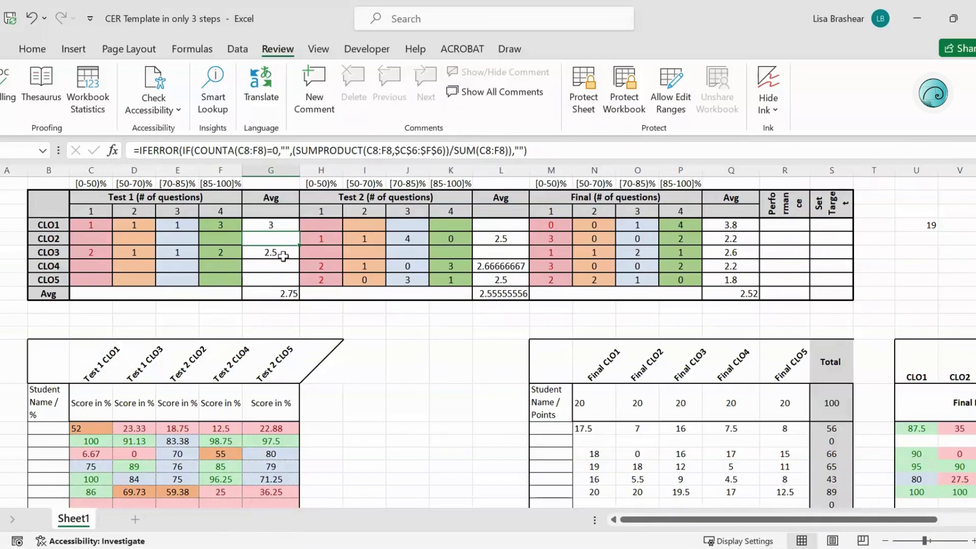
left_click(277, 295)
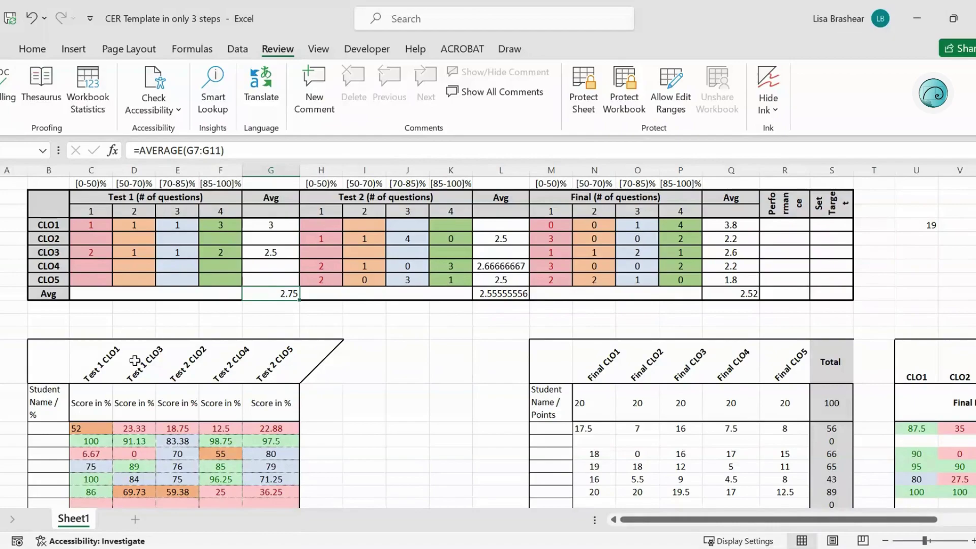
left_click(101, 374)
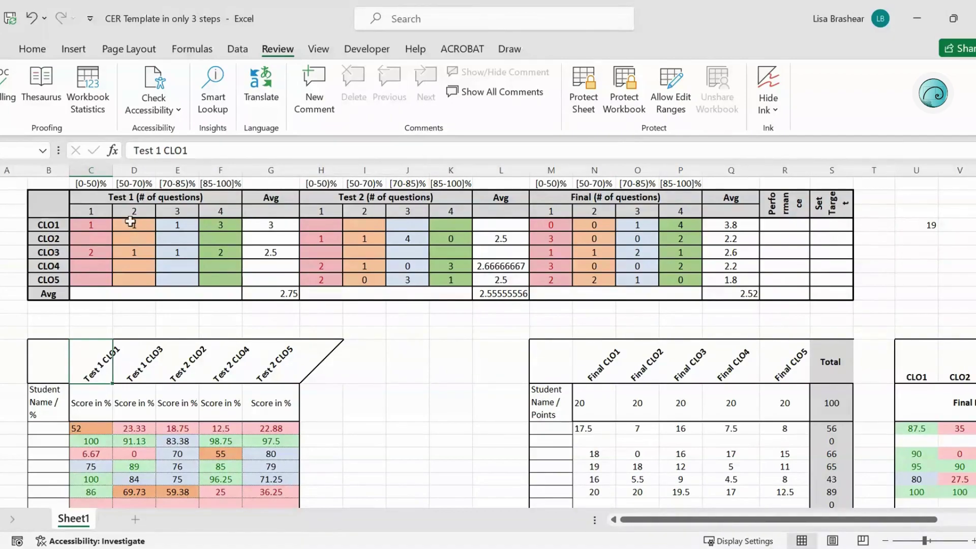
left_click(95, 224)
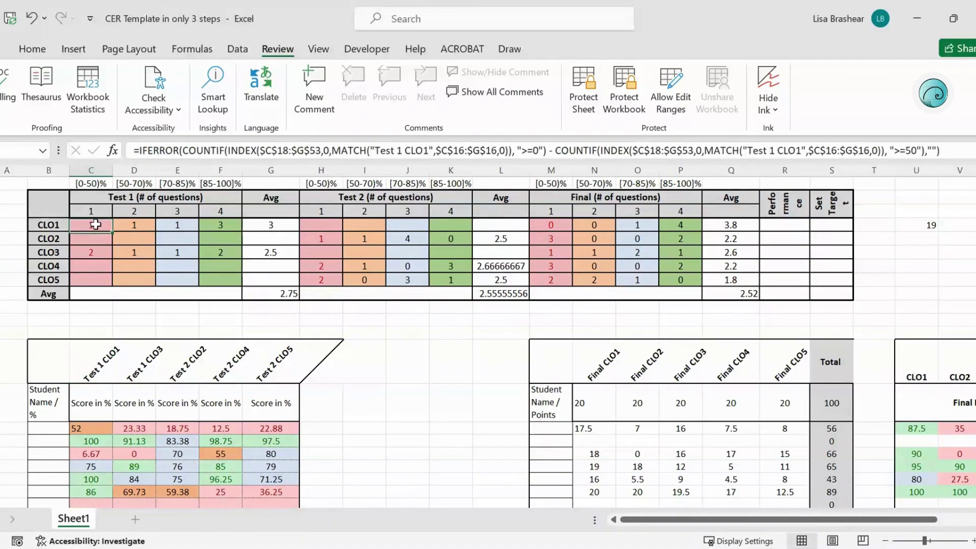
left_click(379, 149)
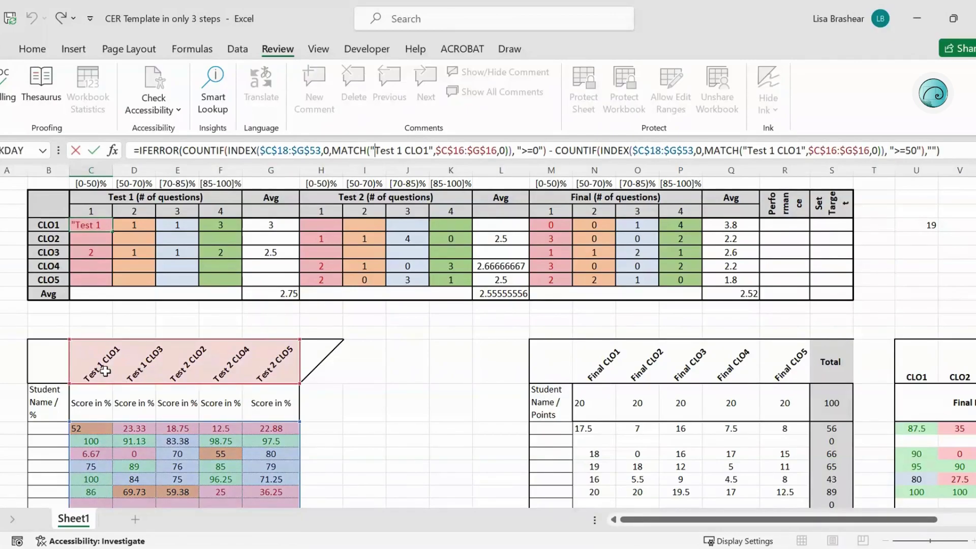
scroll(105, 371, "down", 2)
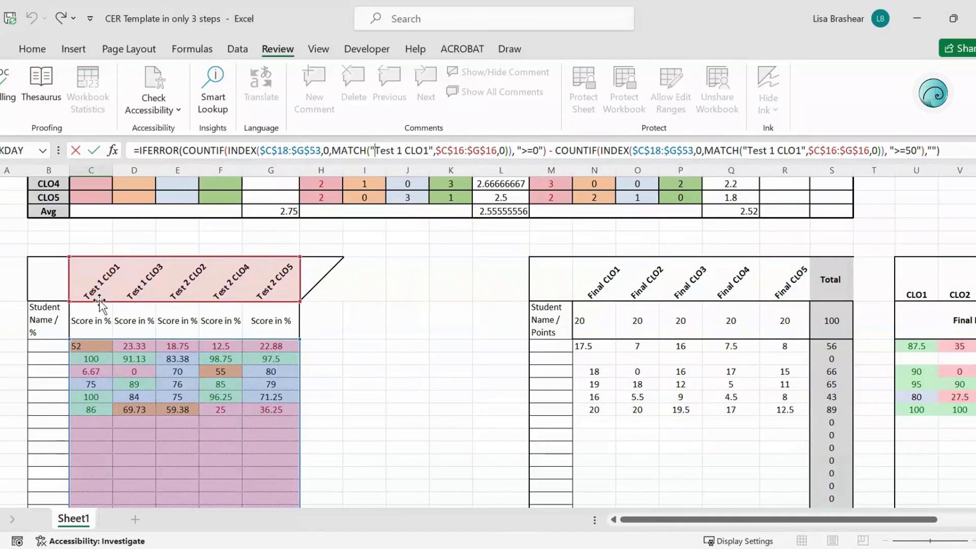
left_click(94, 280)
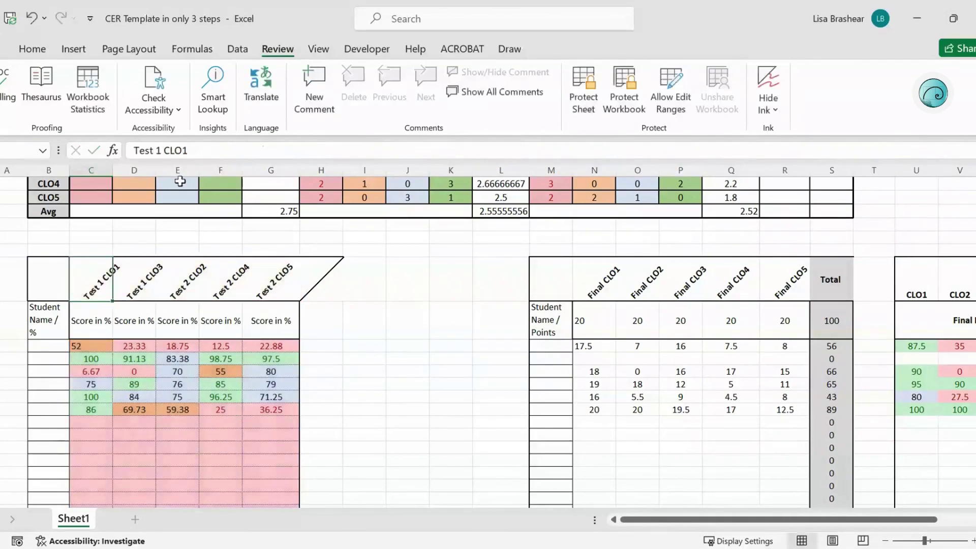
left_click(186, 151)
left_click_drag(188, 151, 166, 149)
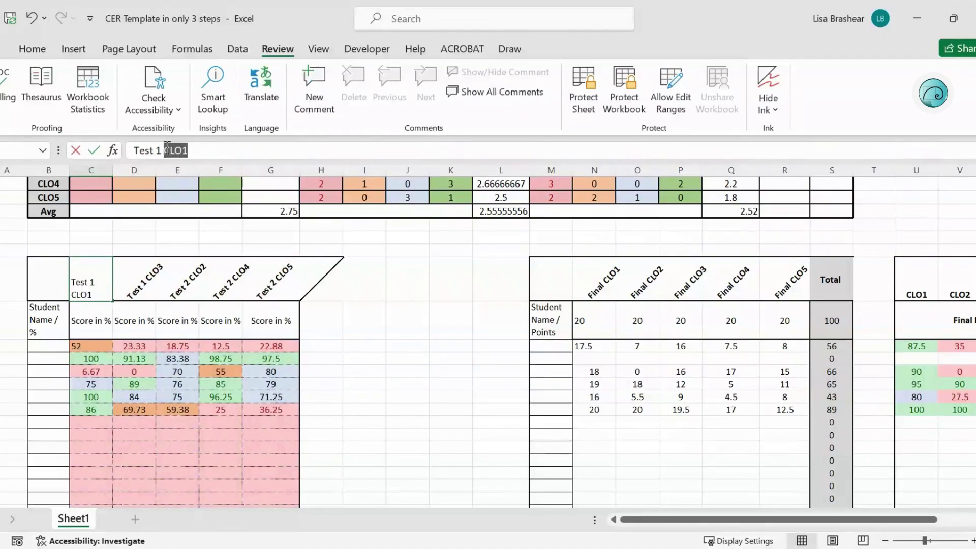